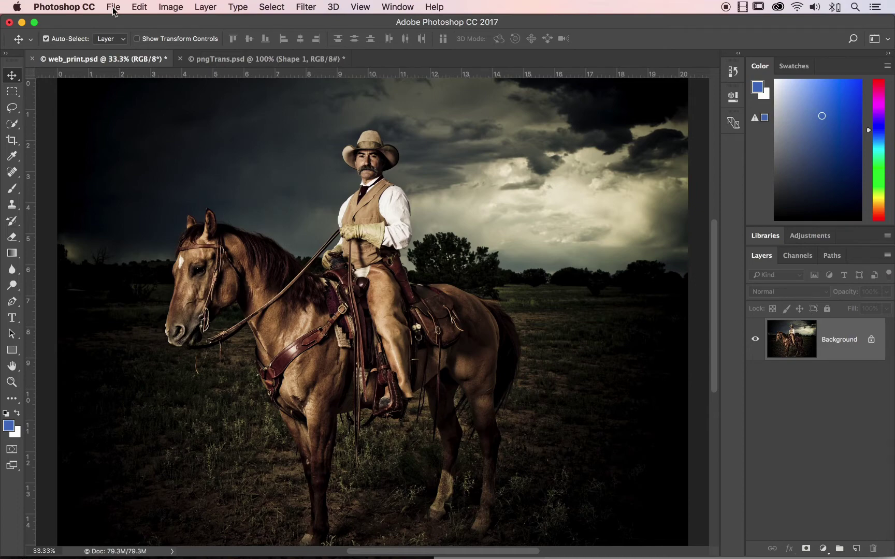
Bring the horse-and-rider photo into Save for Web (Legacy) and set the output format to JPEG
left_click(114, 8)
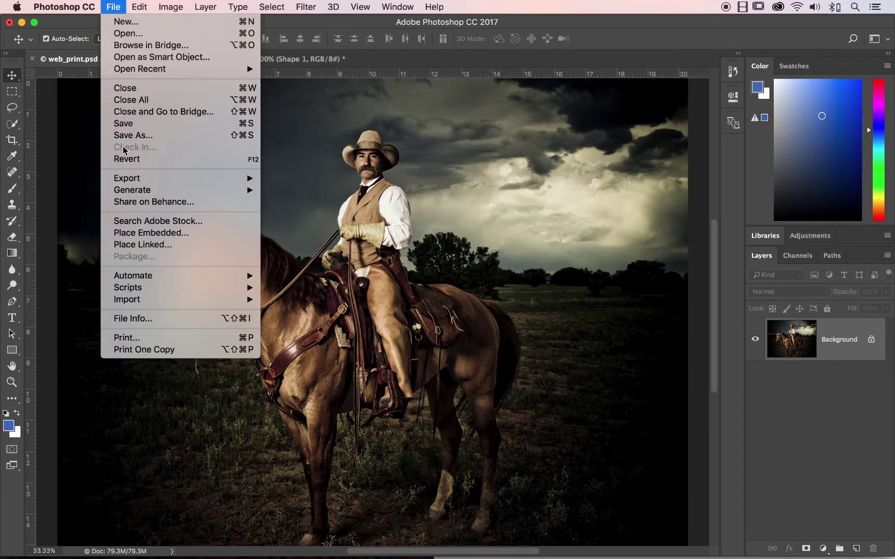
mouse_move(125, 178)
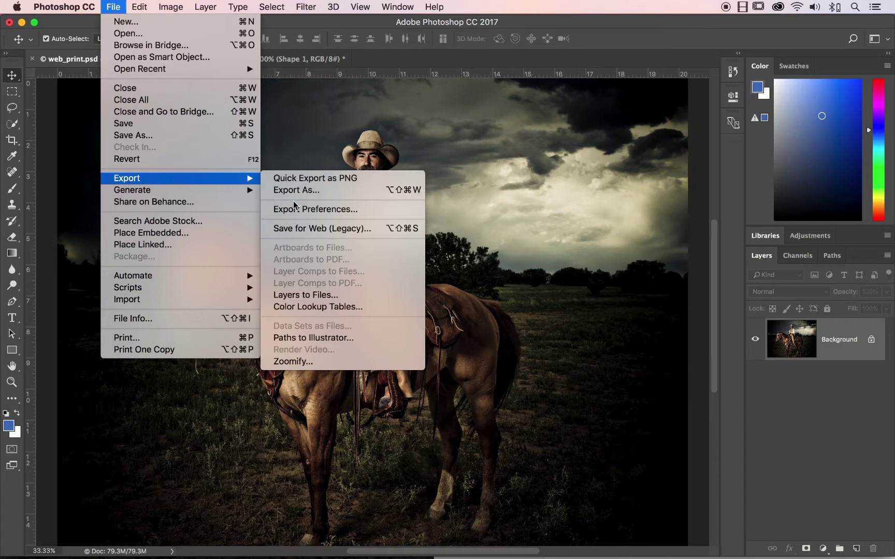
left_click(378, 231)
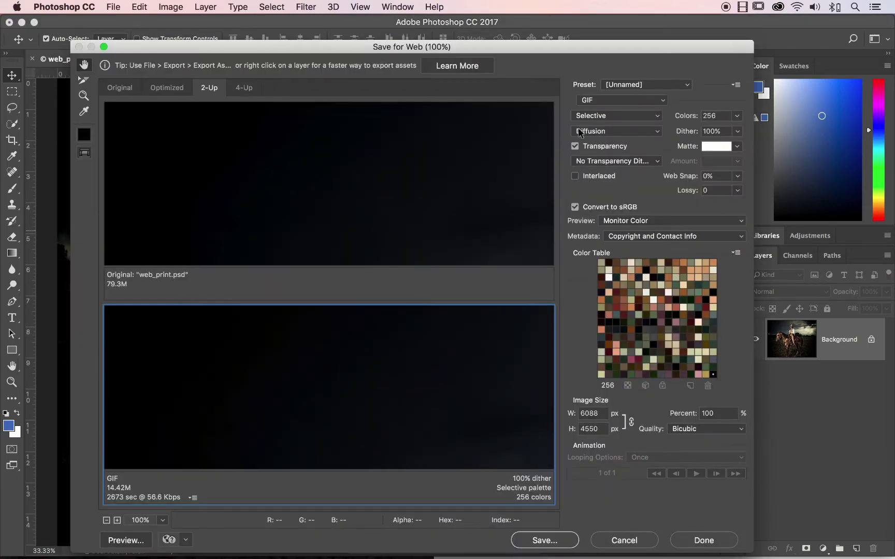
left_click(642, 101)
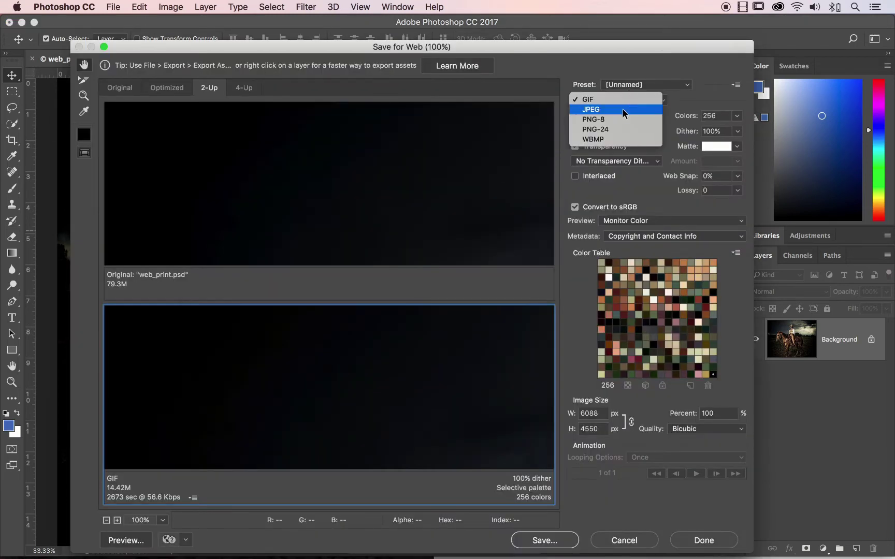
left_click(609, 110)
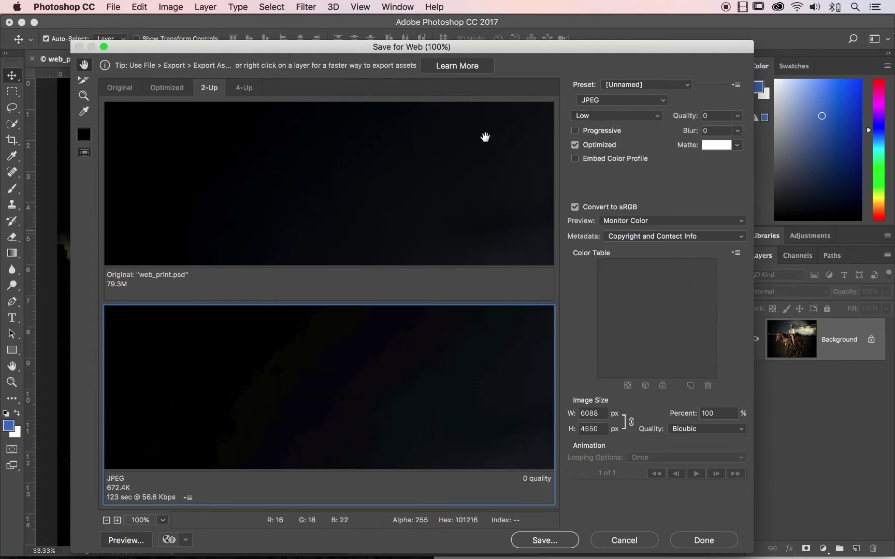
left_click(106, 520)
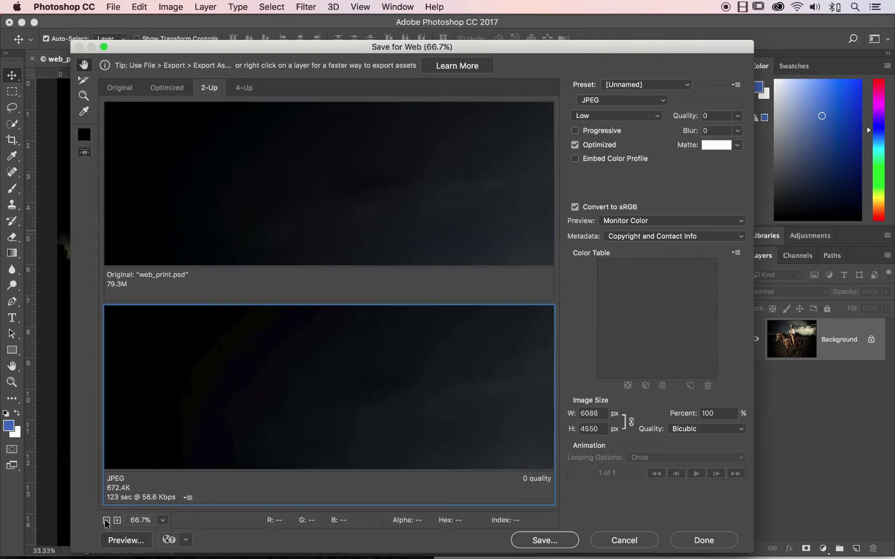
left_click(106, 520)
left_click(106, 521)
left_click(107, 521)
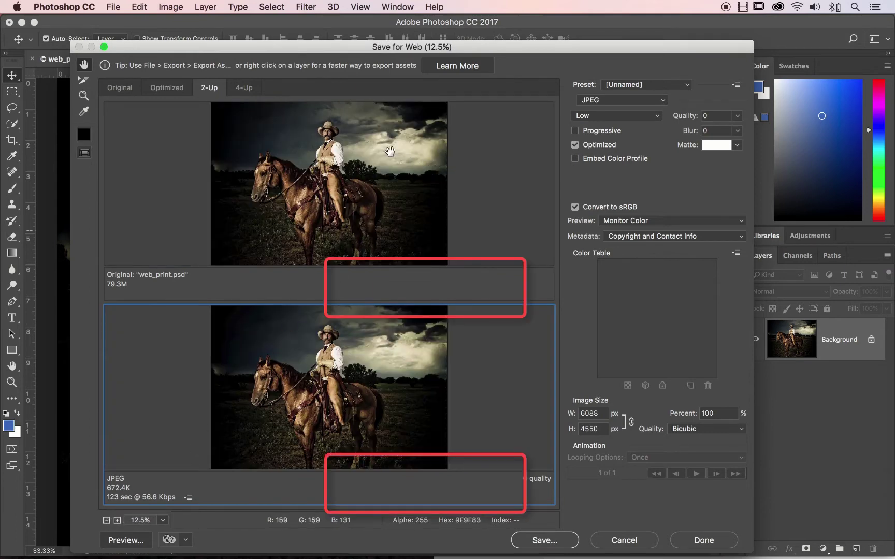
Compare four export versions side by side, setting the second version to GIF
left_click(247, 93)
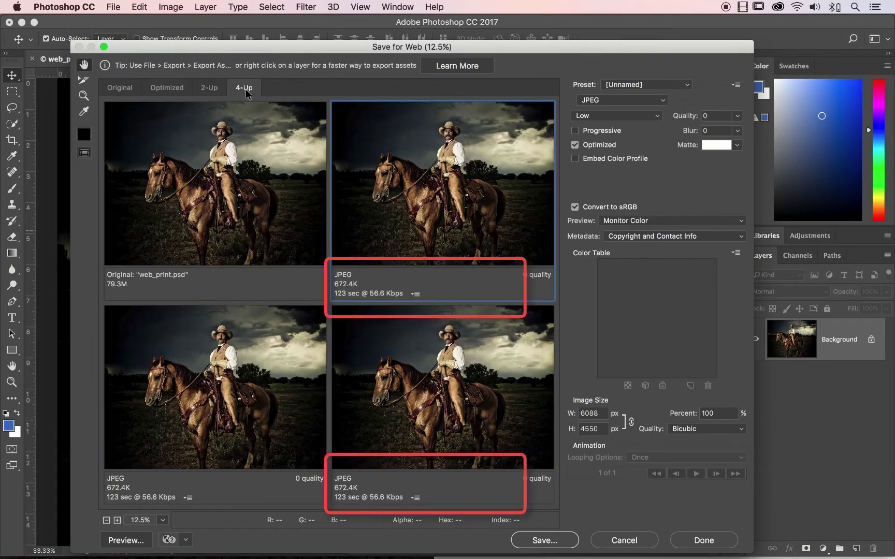
left_click(651, 101)
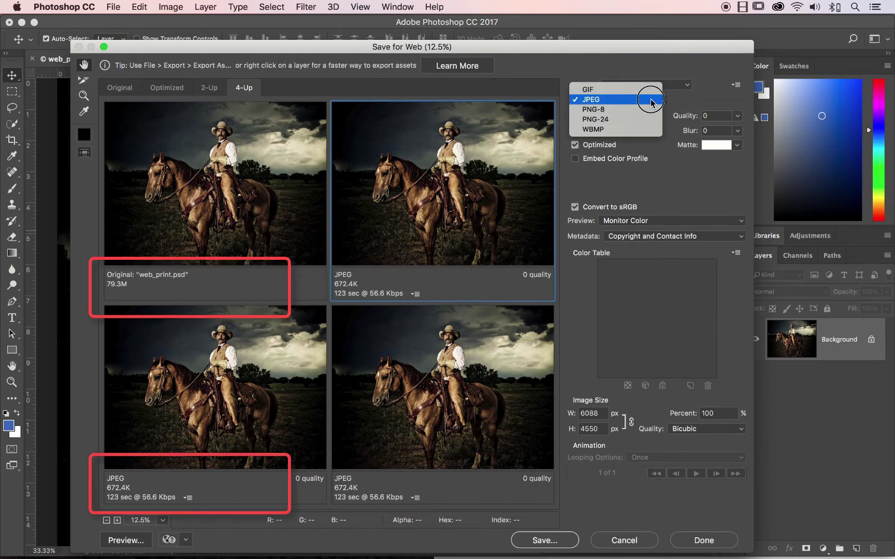
left_click(618, 88)
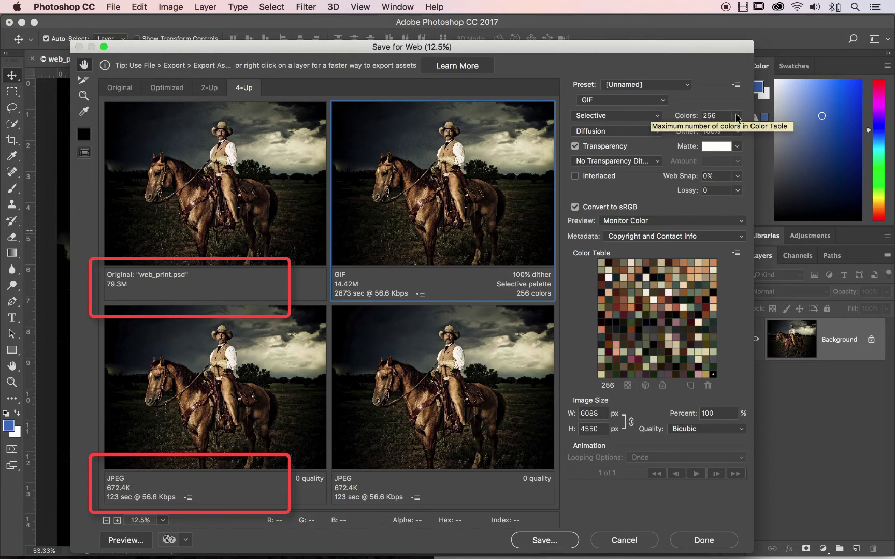
Try a JPEG quality of 89 on the third export version, and leave the export without saving
left_click(230, 324)
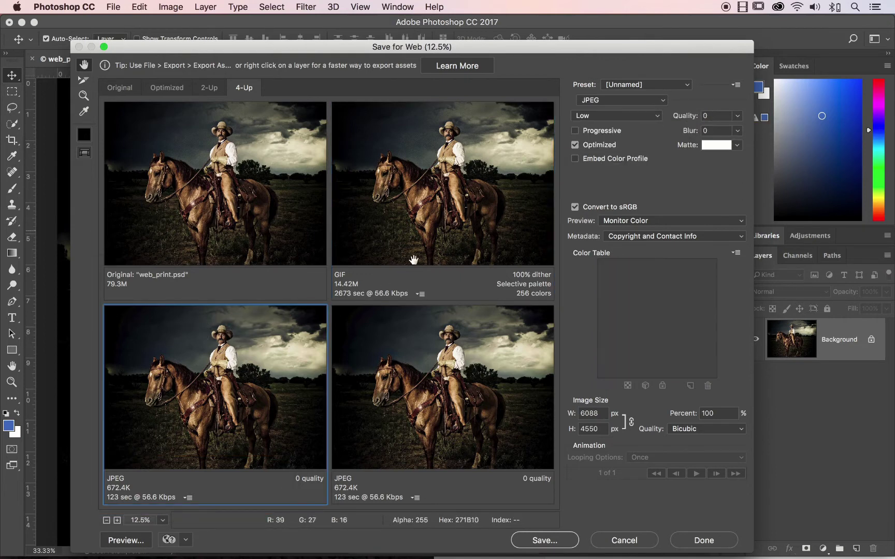
left_click(738, 116)
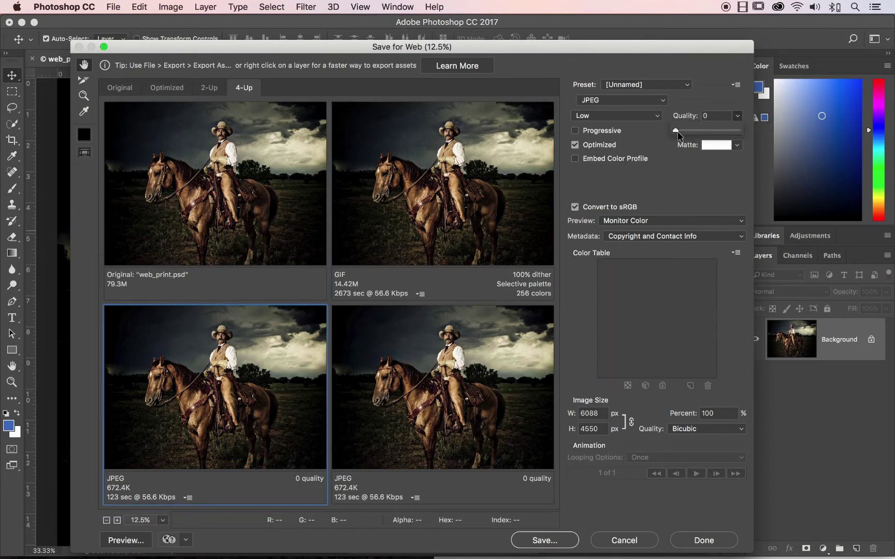
left_click_drag(677, 130, 736, 132)
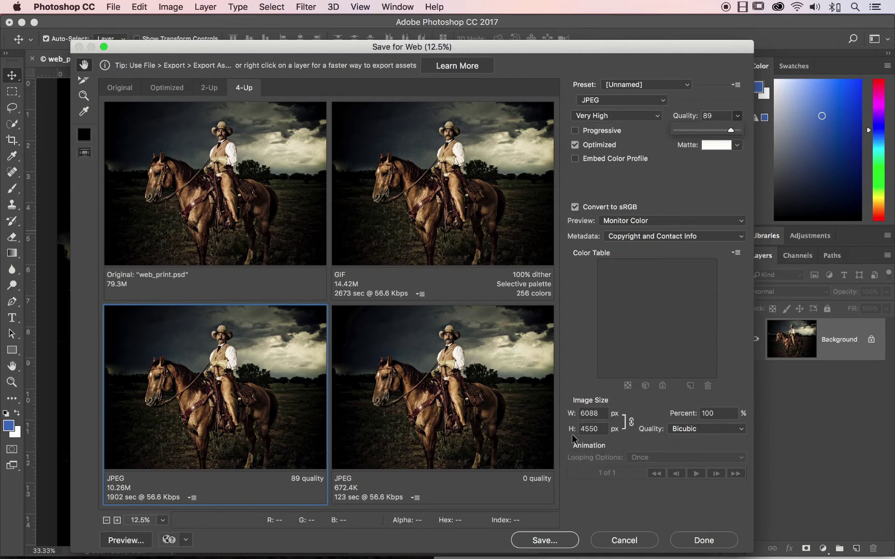
double_click(592, 413)
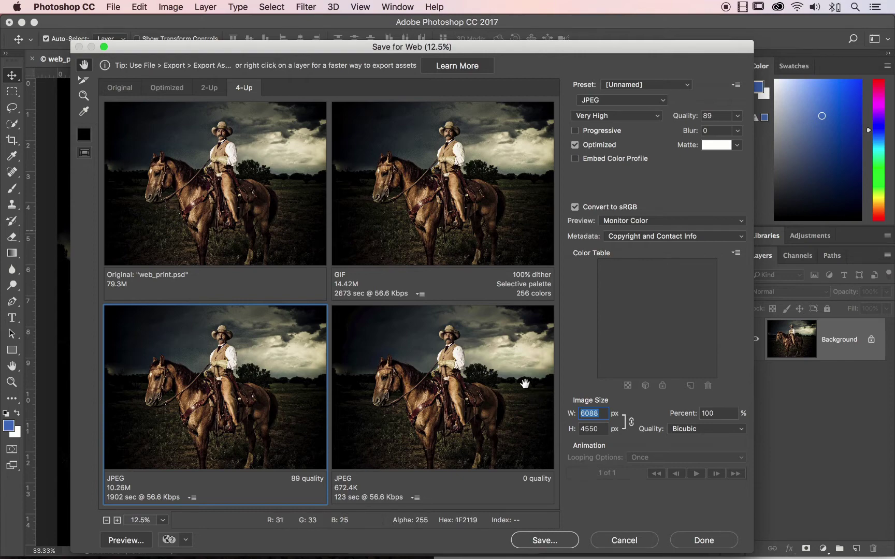
left_click(623, 540)
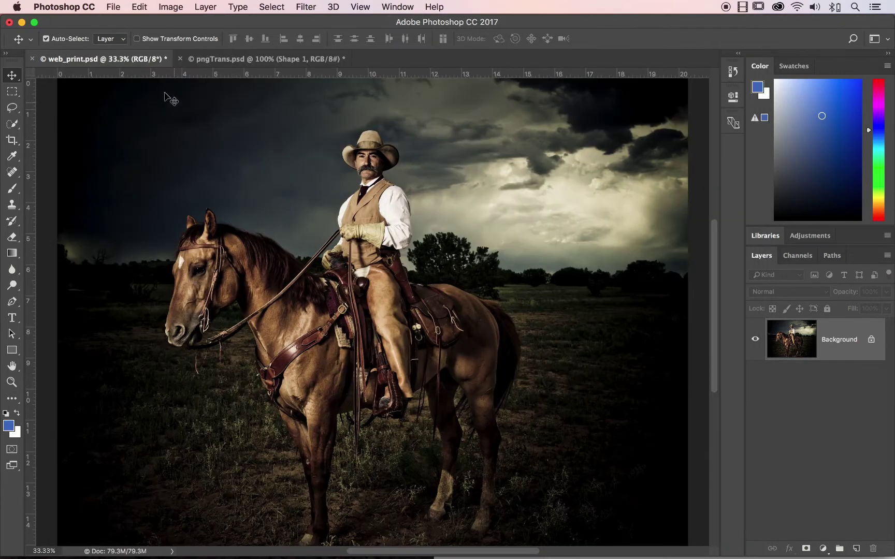
Reopen the photo in Save for Web (Legacy), choose JPEG, and show only the optimized version
left_click(112, 8)
mouse_move(135, 178)
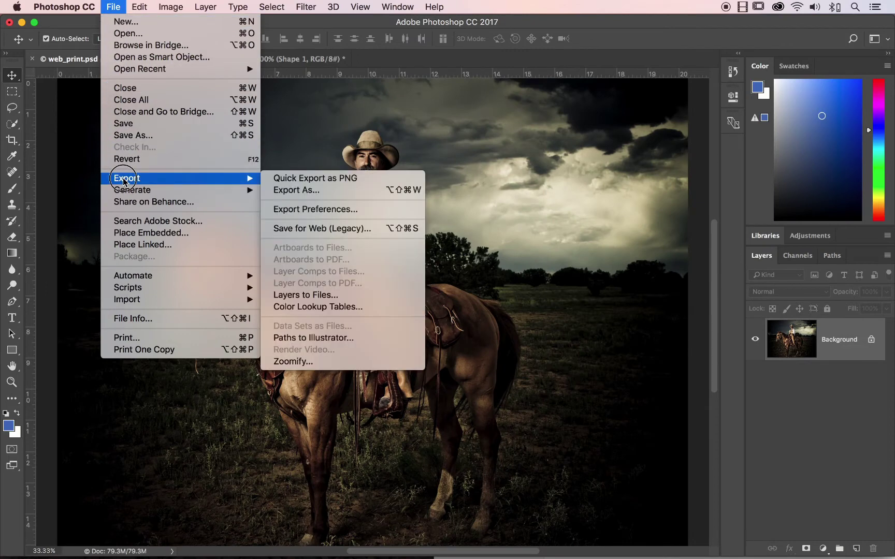
left_click(374, 231)
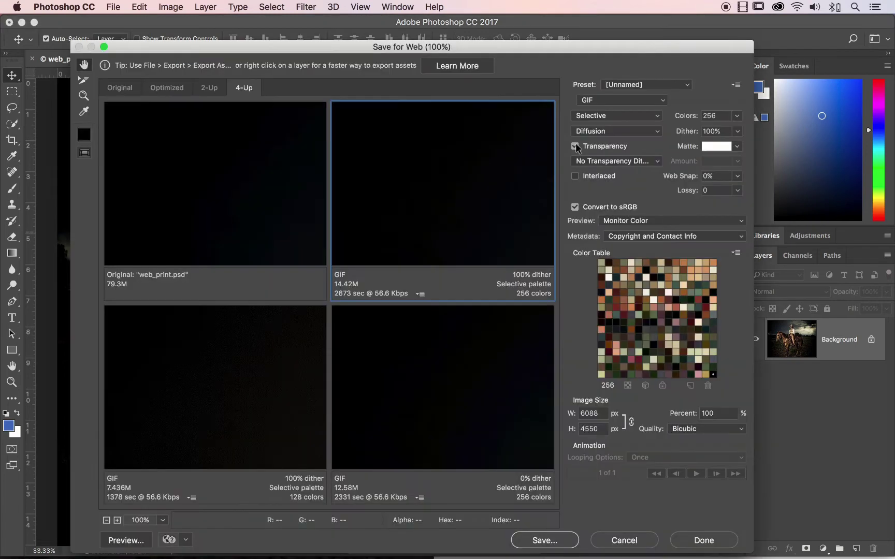
left_click(617, 99)
left_click(602, 110)
left_click(203, 90)
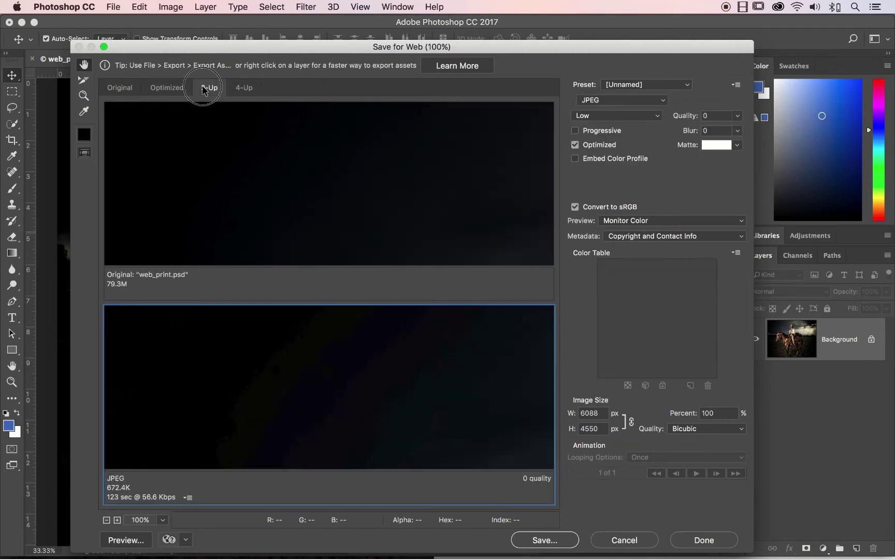
left_click(180, 91)
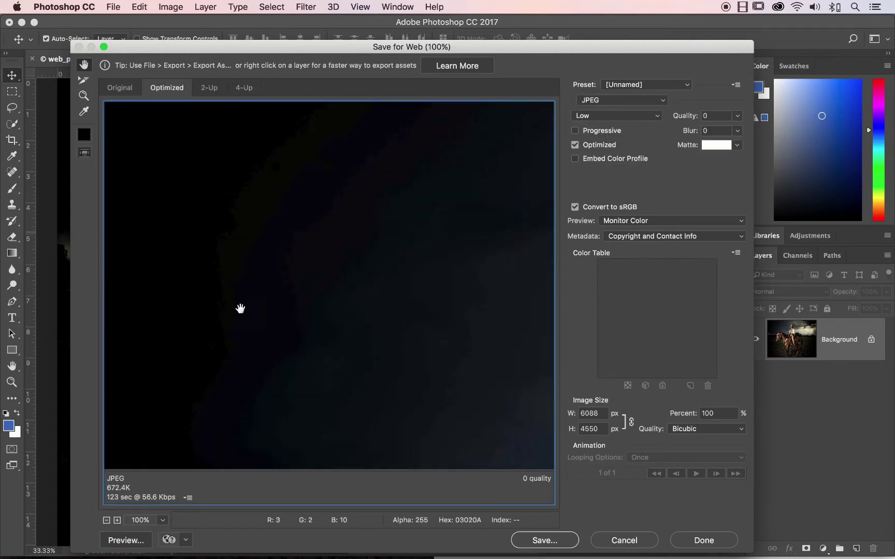
left_click(106, 520)
left_click(106, 521)
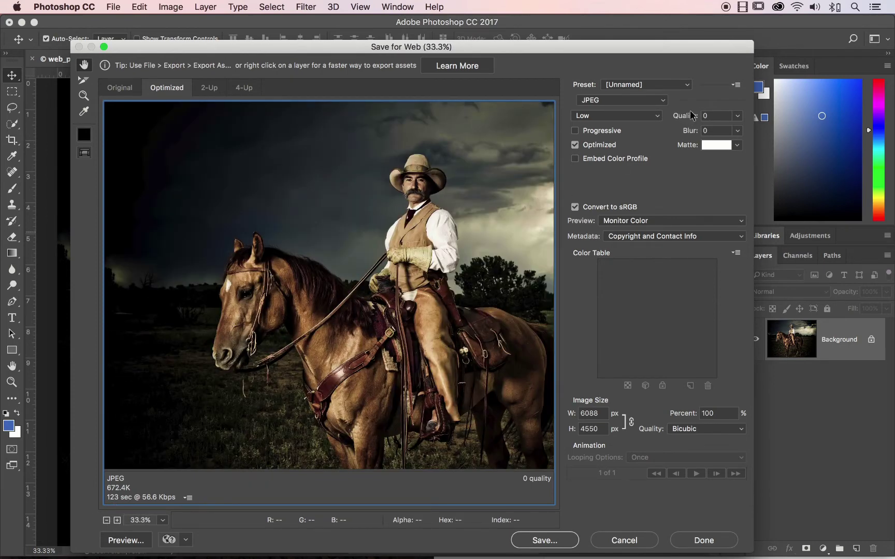
Set the JPEG quality to Very High and the exported image width to 600 px
left_click(657, 117)
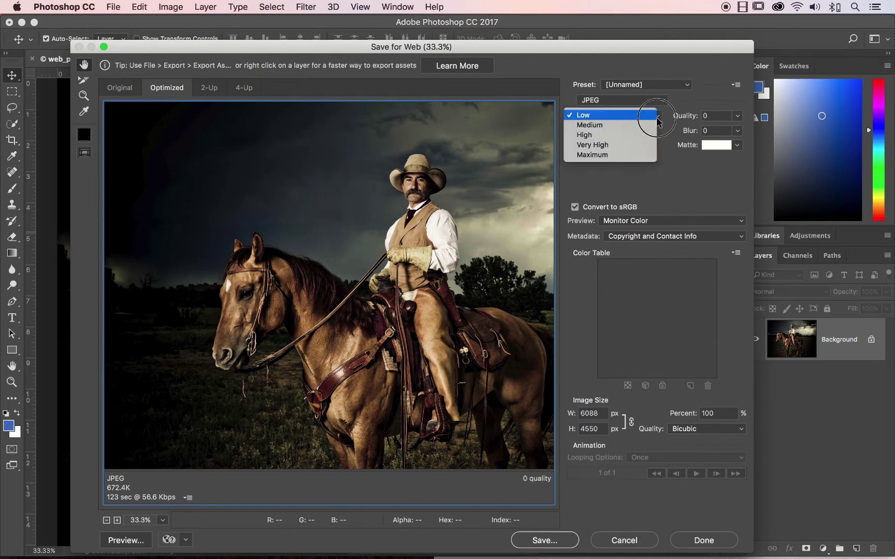
left_click(659, 158)
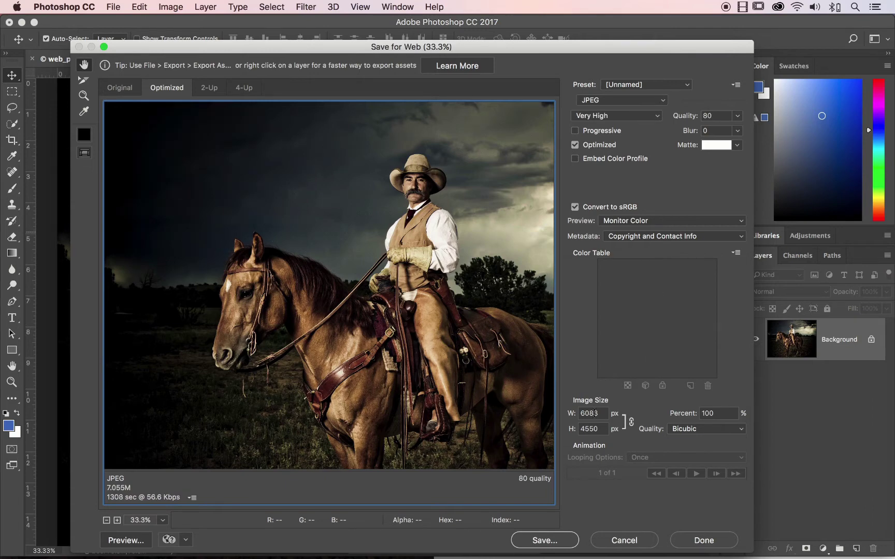
double_click(588, 413)
type("600")
key("Tab")
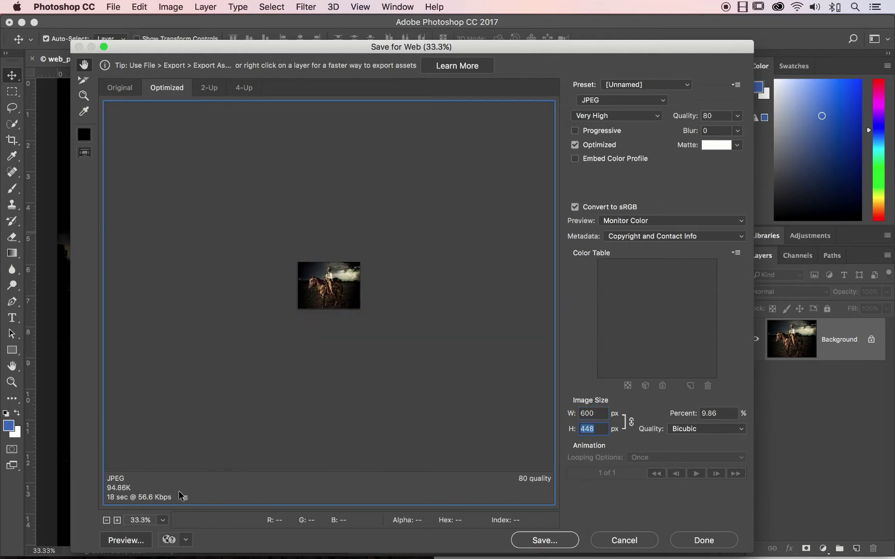
left_click(117, 520)
left_click(117, 520)
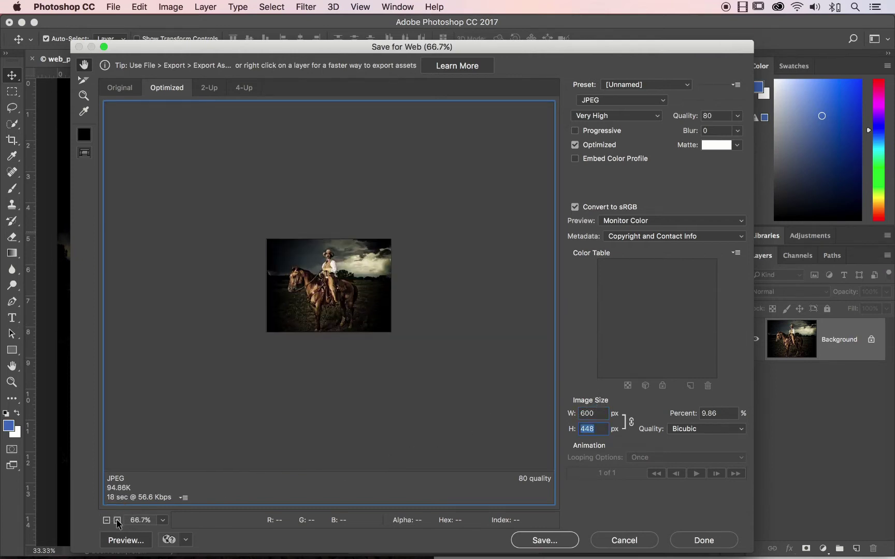
left_click(117, 521)
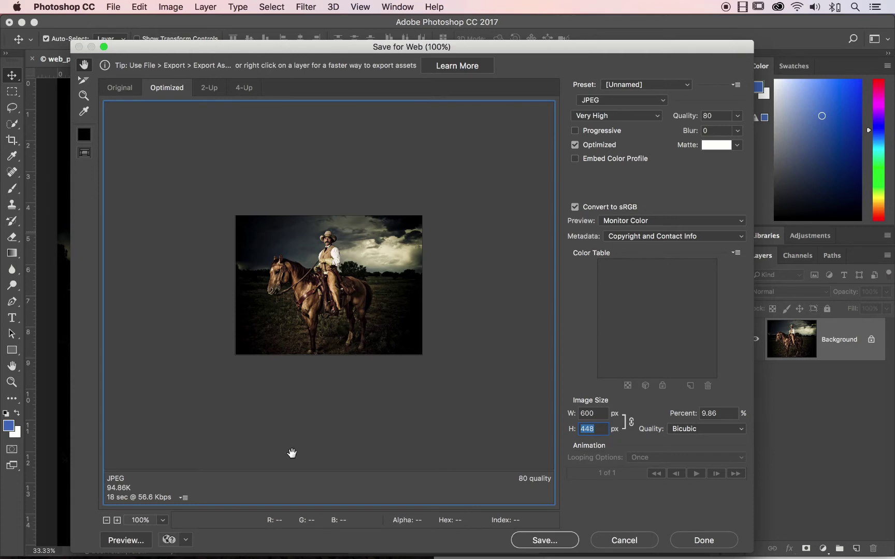
Save the optimized image as web_print.jpg in the Documents folder
left_click(532, 538)
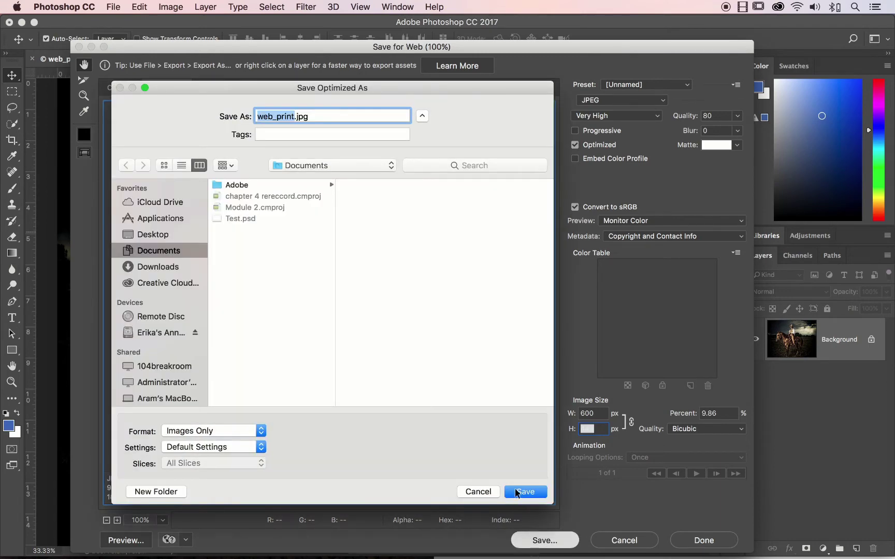
left_click(527, 494)
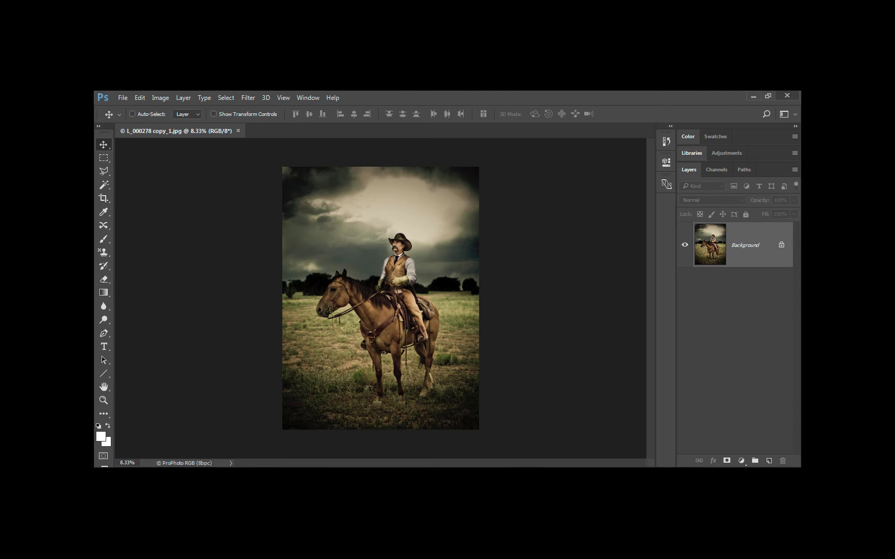
Open the print settings for L_000278 copy_1.jpg and scale the print to fit the media
key("alt+f")
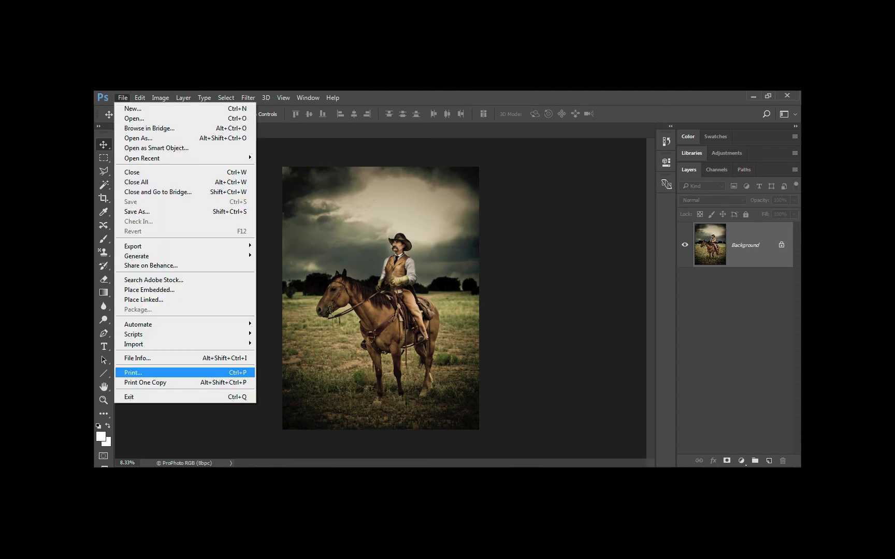
key("Return")
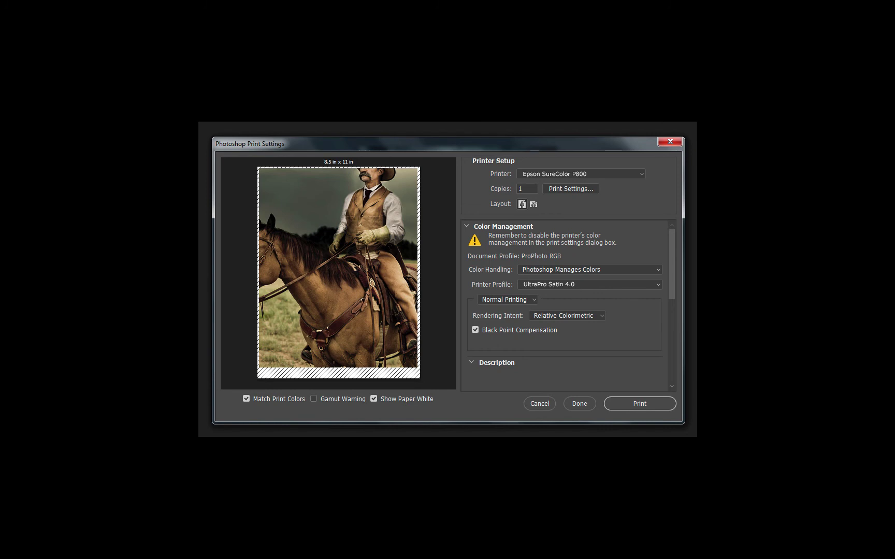
scroll(567, 305, "down", 5)
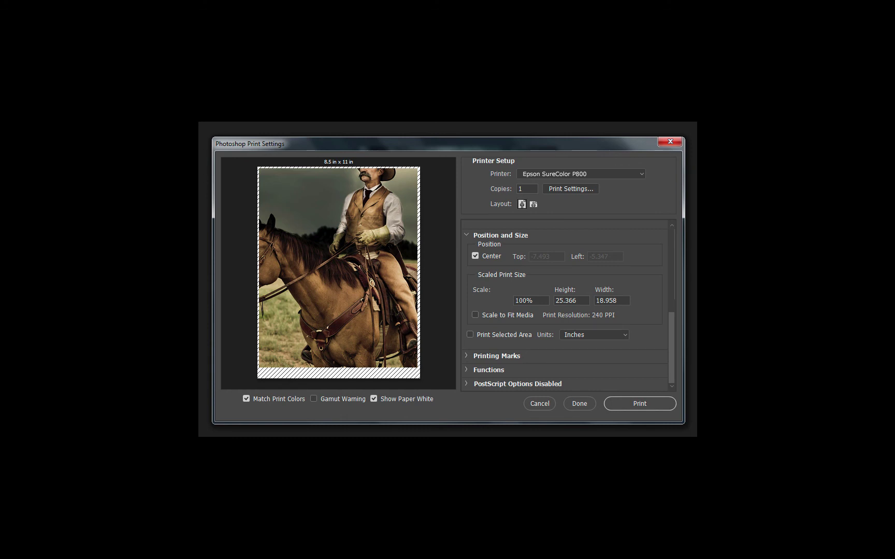
left_click(474, 314)
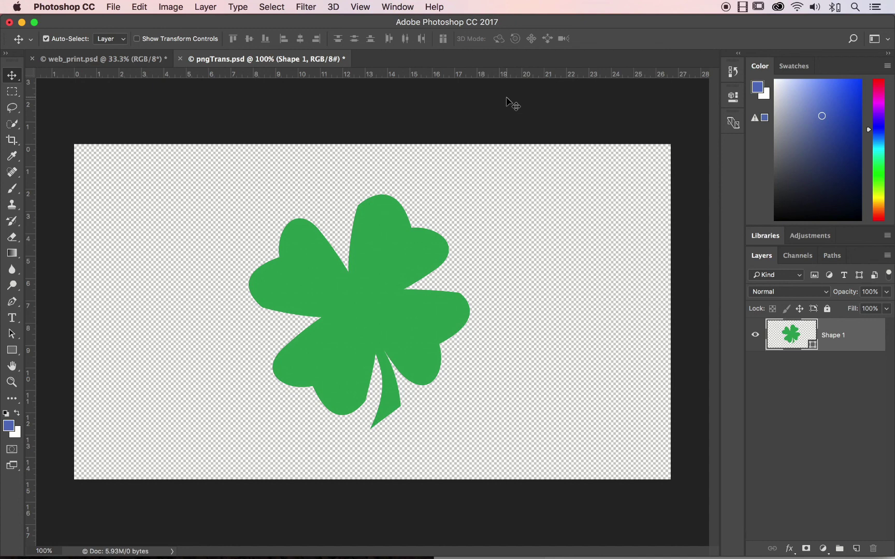
Try the PNG-24 format with transparency for pngTrans.psd in Save for Web (Legacy), and close the export without saving
left_click(114, 7)
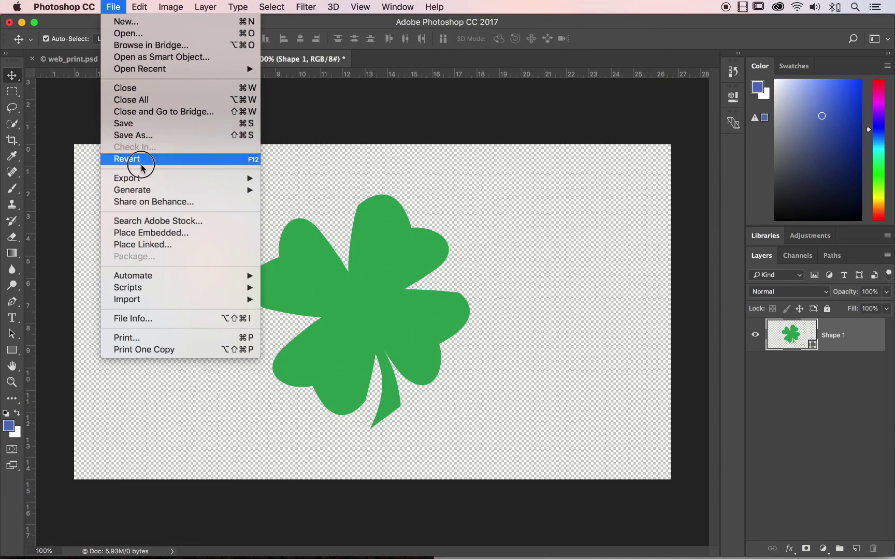
mouse_move(140, 178)
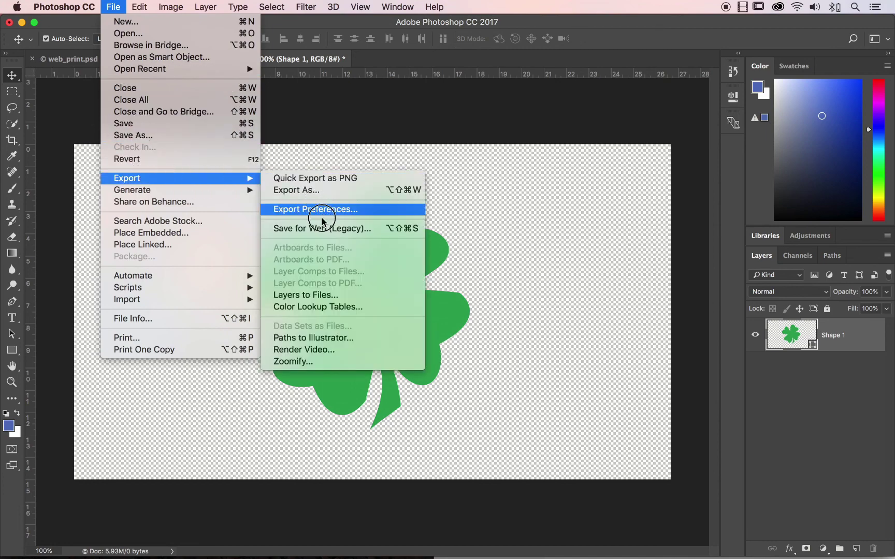
left_click(380, 231)
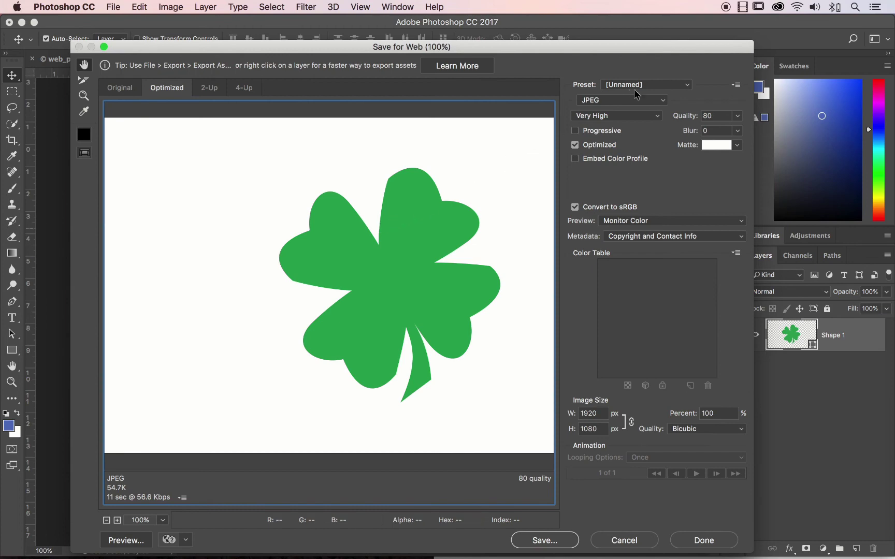
left_click(652, 101)
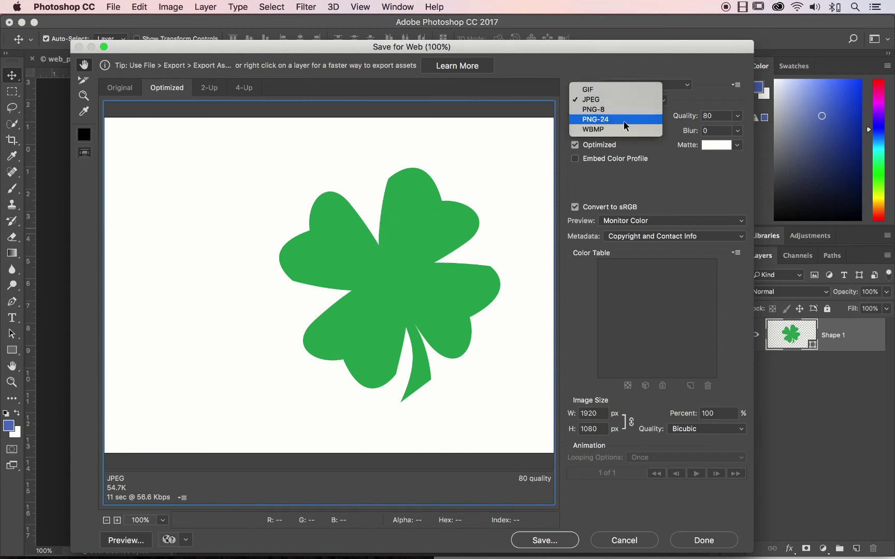
left_click(626, 123)
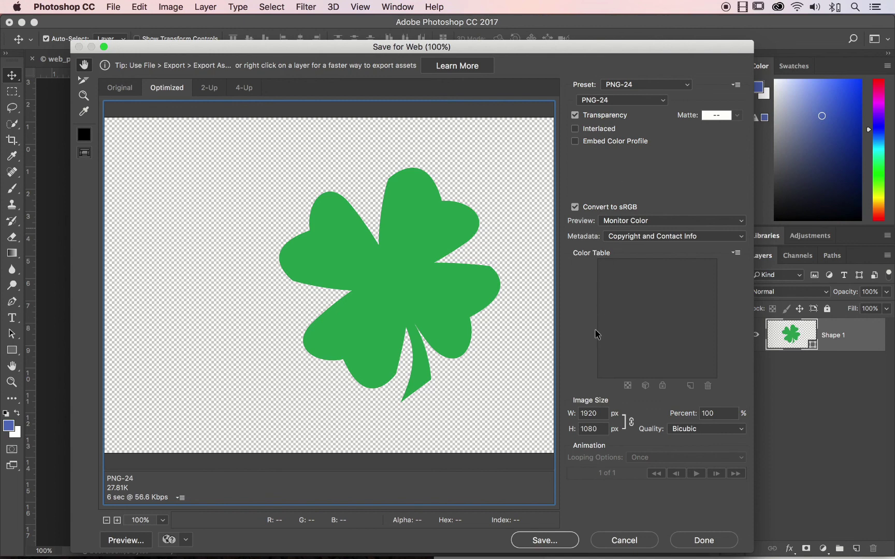
left_click(563, 547)
left_click(624, 541)
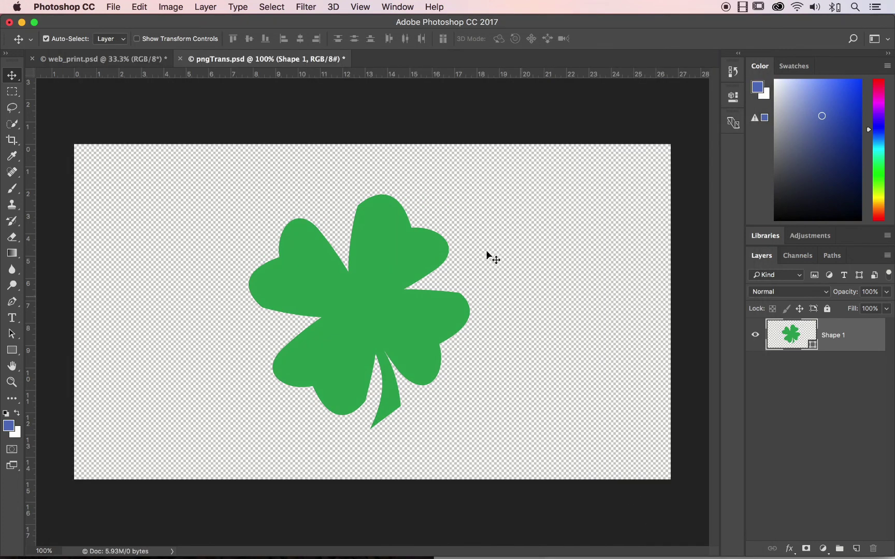